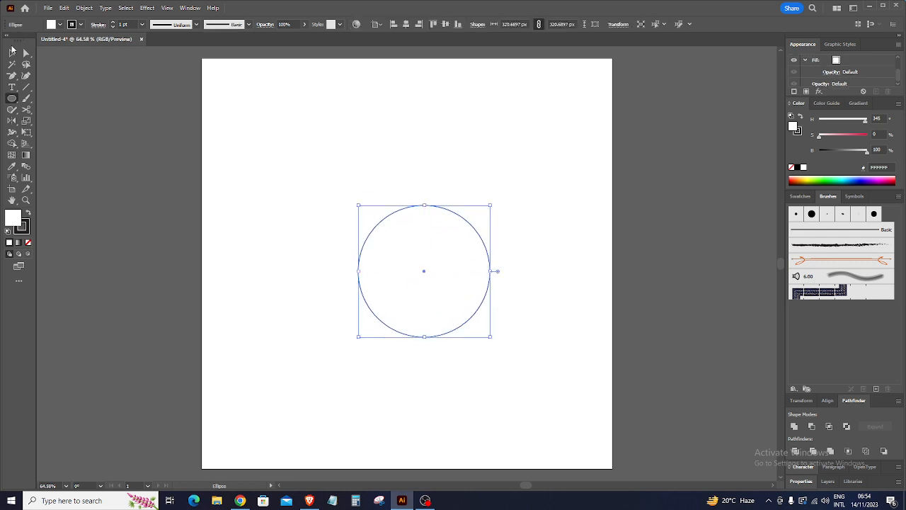
Step: Swap the circle's fill and stroke colors to make it solid black, and remove its outline
left_click(12, 52)
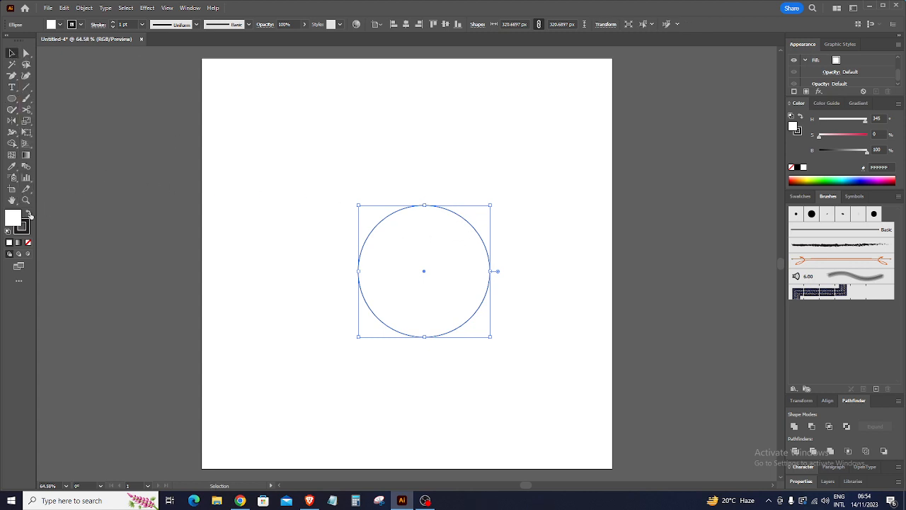
left_click(27, 215)
left_click(28, 243)
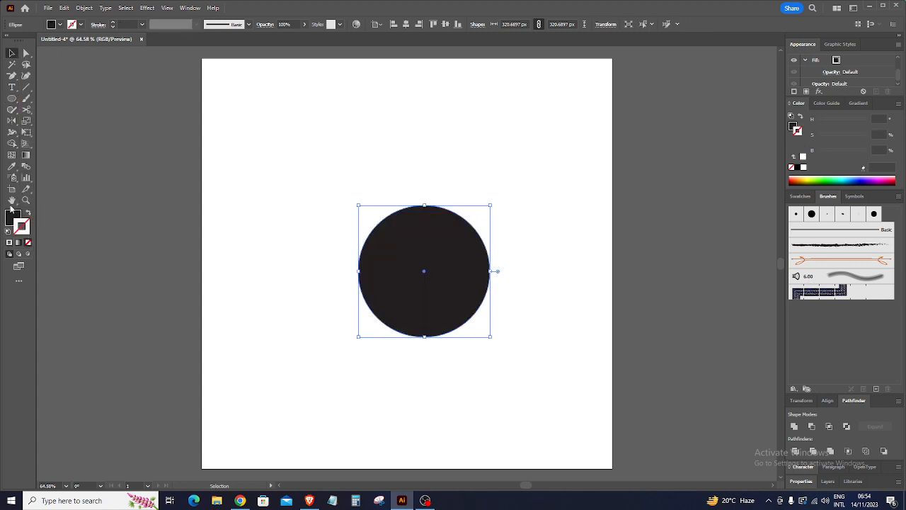
left_click(454, 166)
left_click(437, 290)
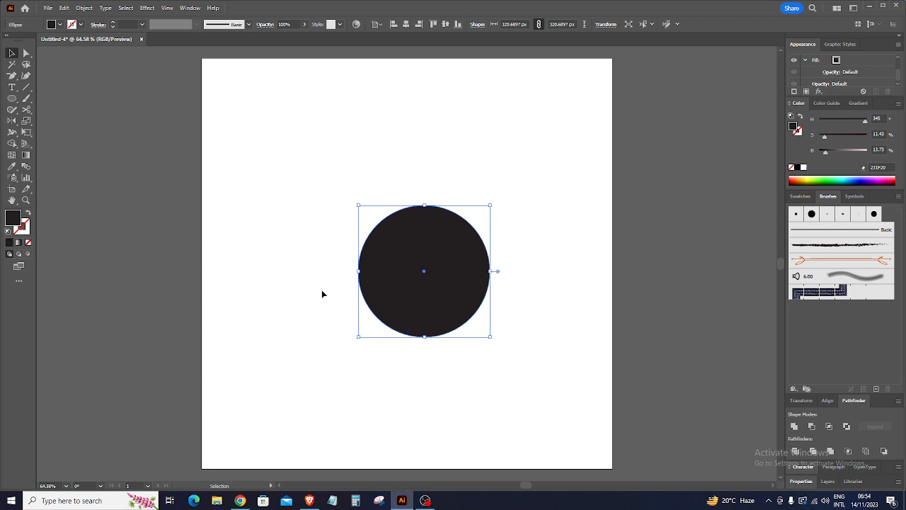
Step: Apply a white-to-black linear gradient fill to the circle with the gradient settings showing
left_click(20, 247)
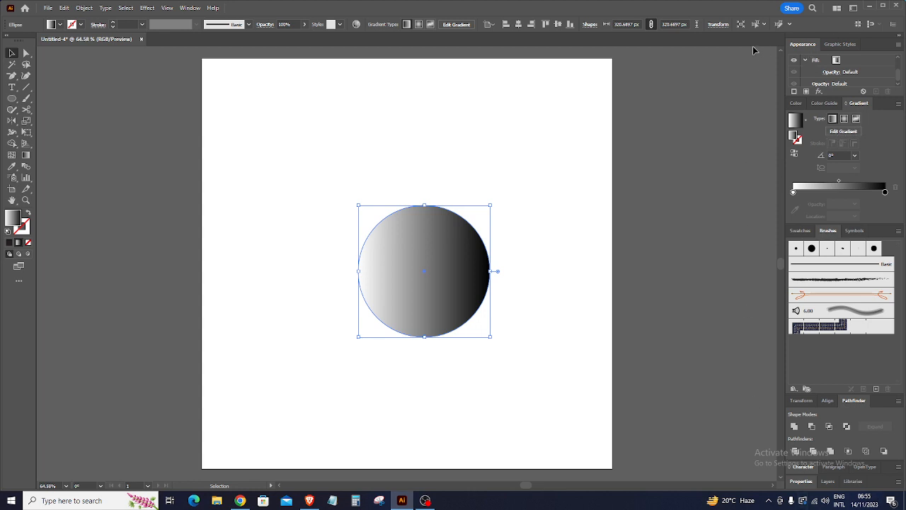
left_click(186, 8)
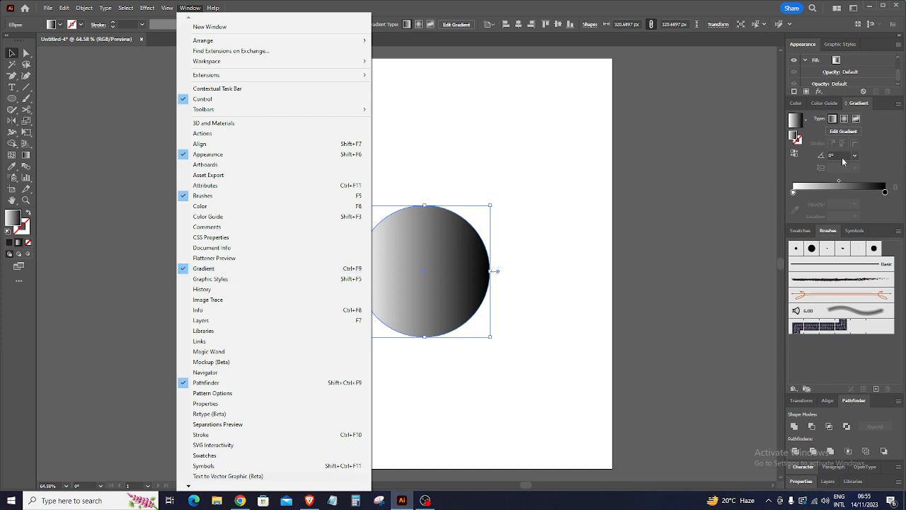
left_click(863, 106)
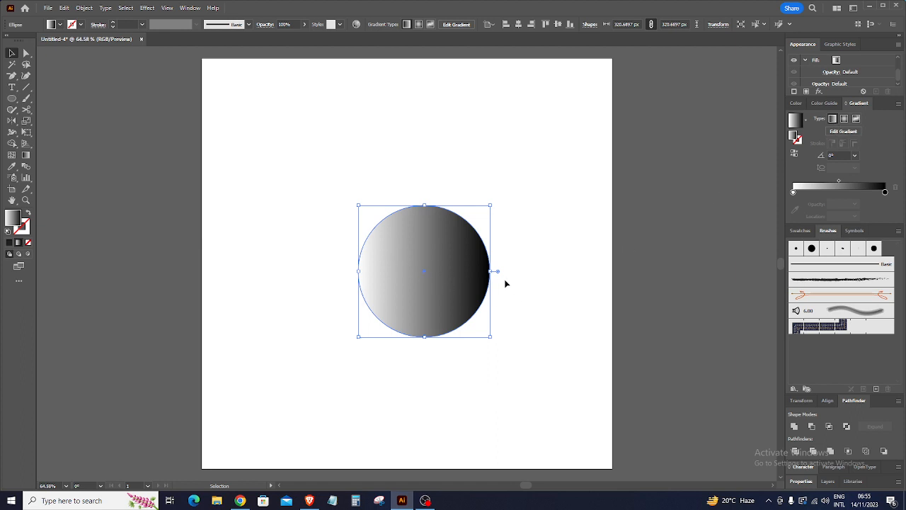
Step: Change the linear gradient's white starting stop to orange-red E93A00
left_click(794, 193)
double_click(793, 193)
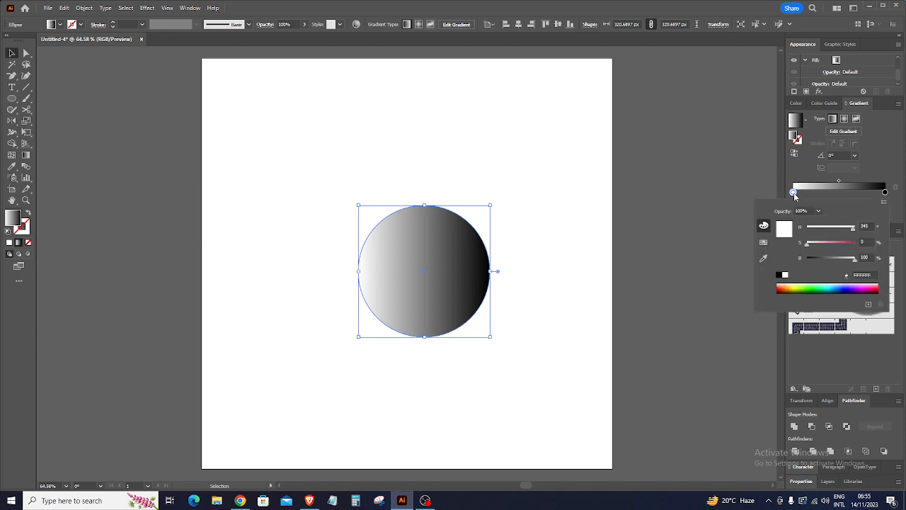
left_click(781, 286)
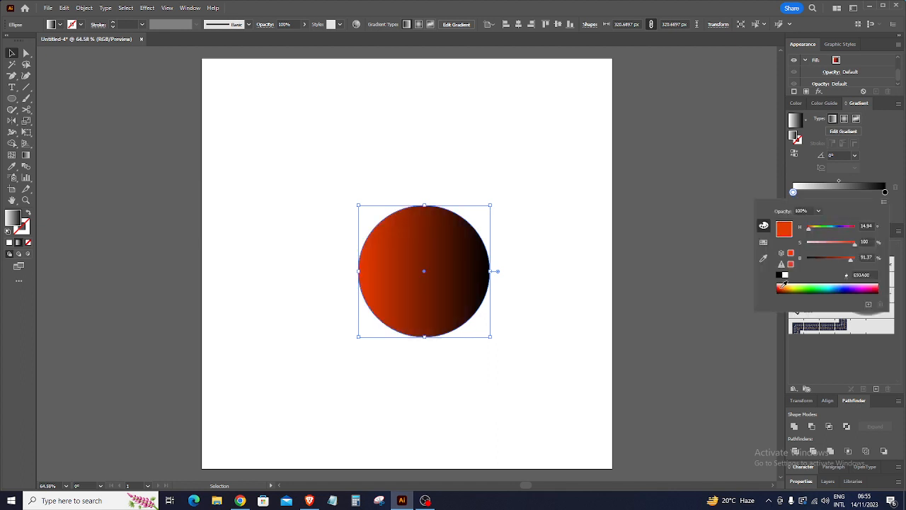
Step: Change the gradient's black end stop to bright yellow FFF42A
double_click(885, 192)
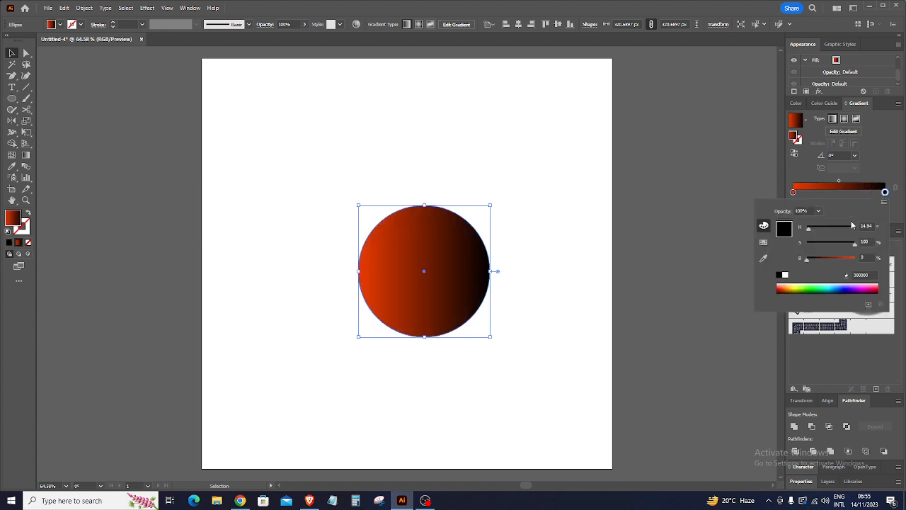
left_click(791, 286)
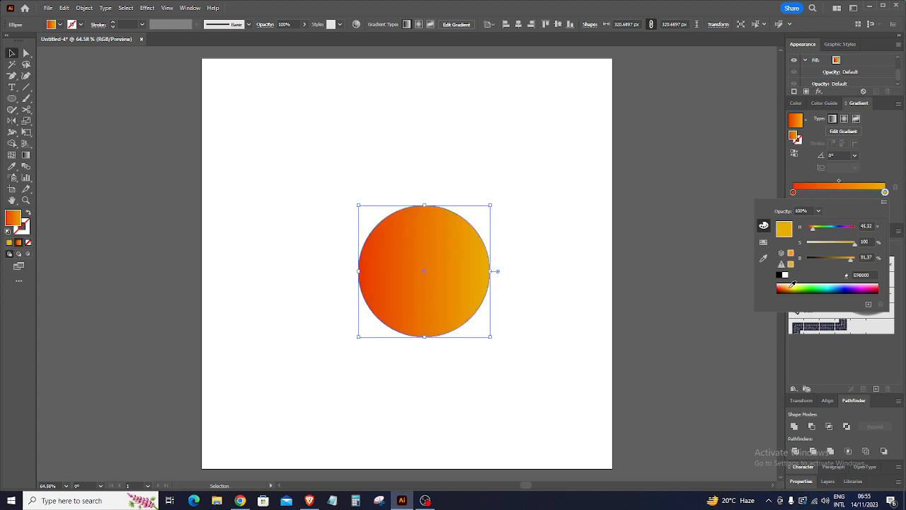
left_click(797, 286)
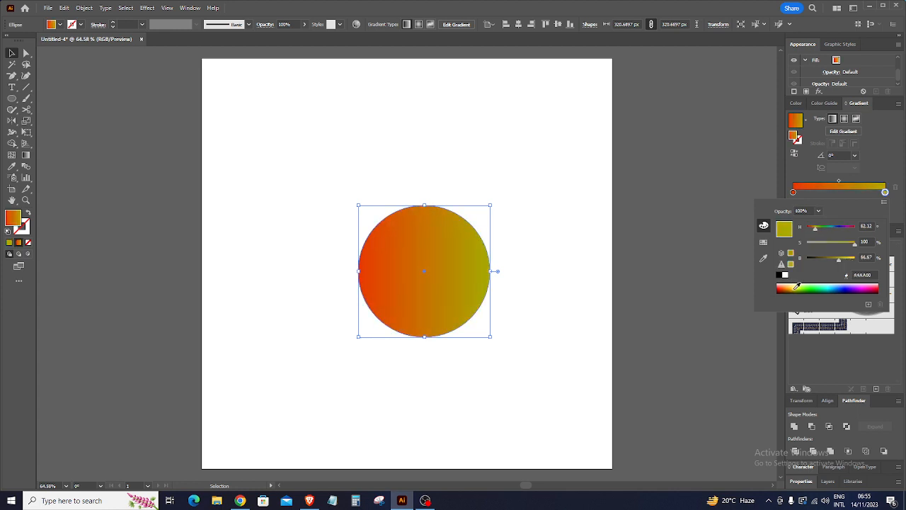
left_click(797, 285)
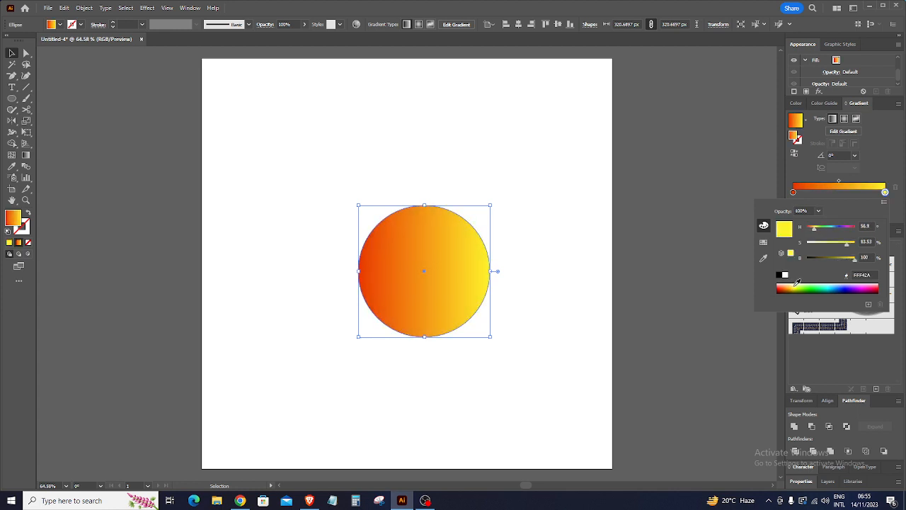
left_click(891, 194)
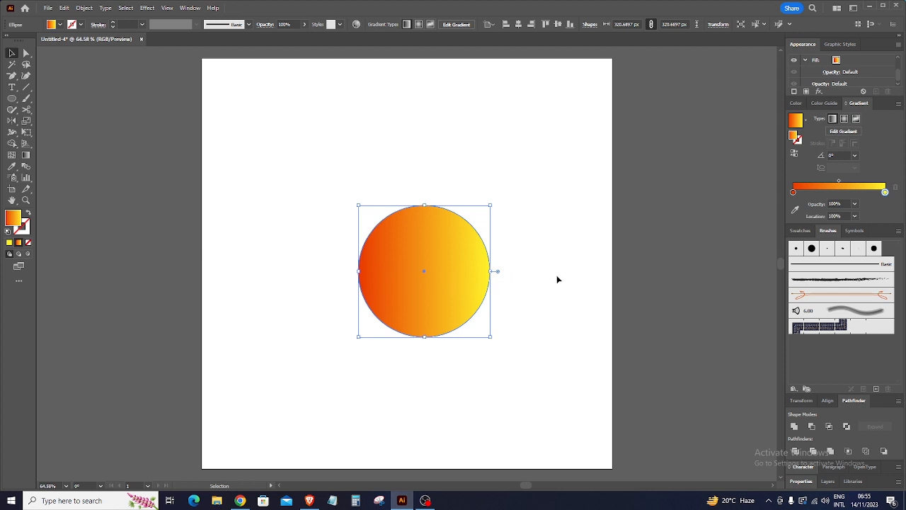
Step: Make the circle's gradient radial and redirect it with the Gradient tool, running from the circle's center to its lower-right edge
left_click(844, 119)
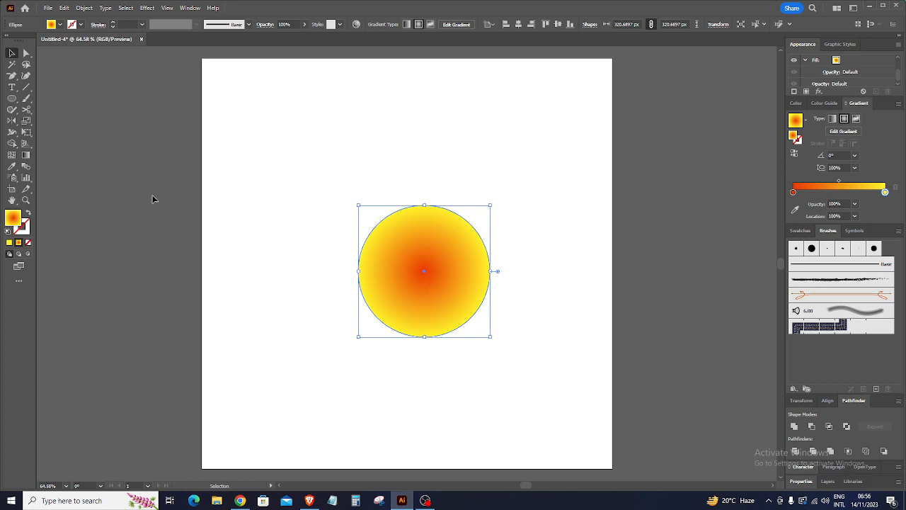
left_click(26, 155)
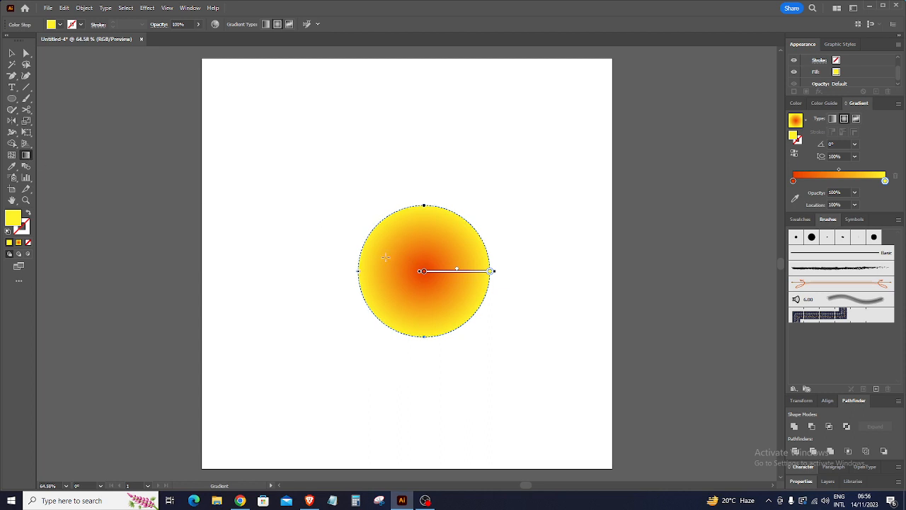
left_click_drag(386, 257, 432, 317)
left_click_drag(471, 270, 395, 253)
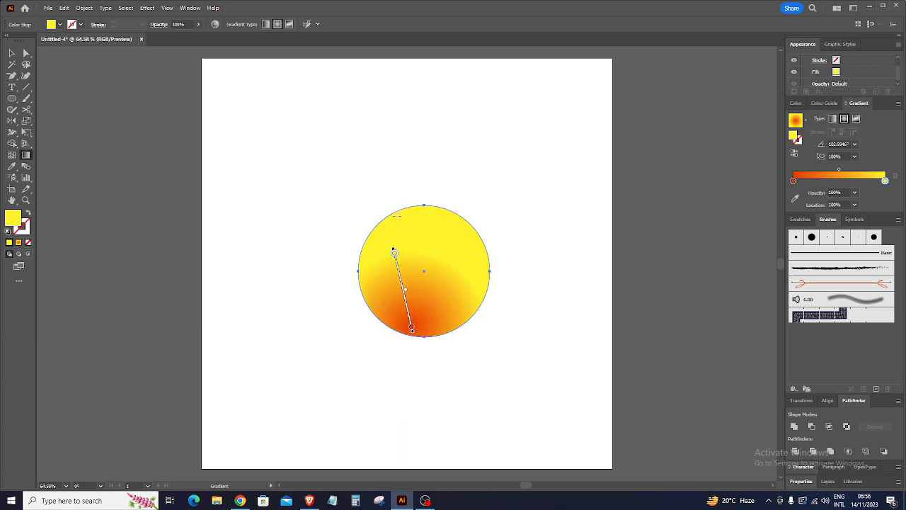
left_click_drag(398, 217, 457, 263)
left_click_drag(423, 316, 470, 263)
left_click_drag(396, 226, 482, 313)
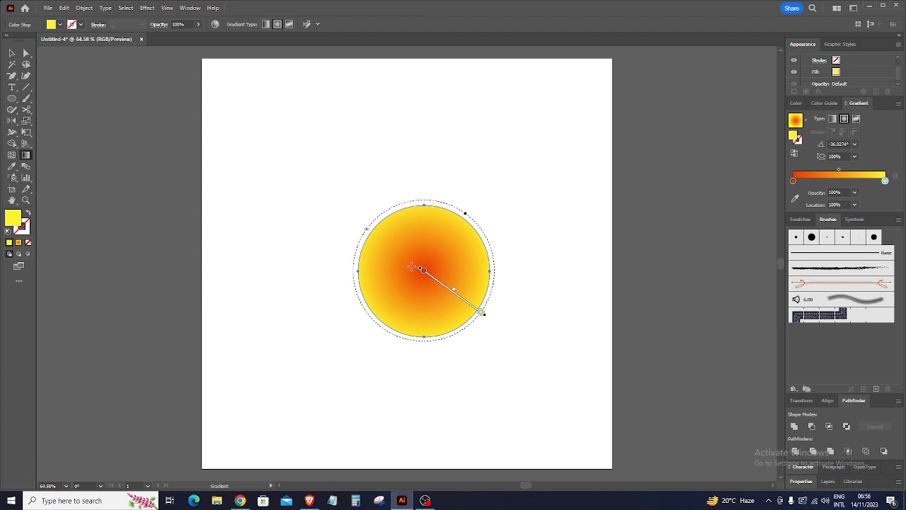
Step: Switch the circle to a freeform points gradient and arrange three color stops near its left side, upper right and lower edge
left_click(857, 120)
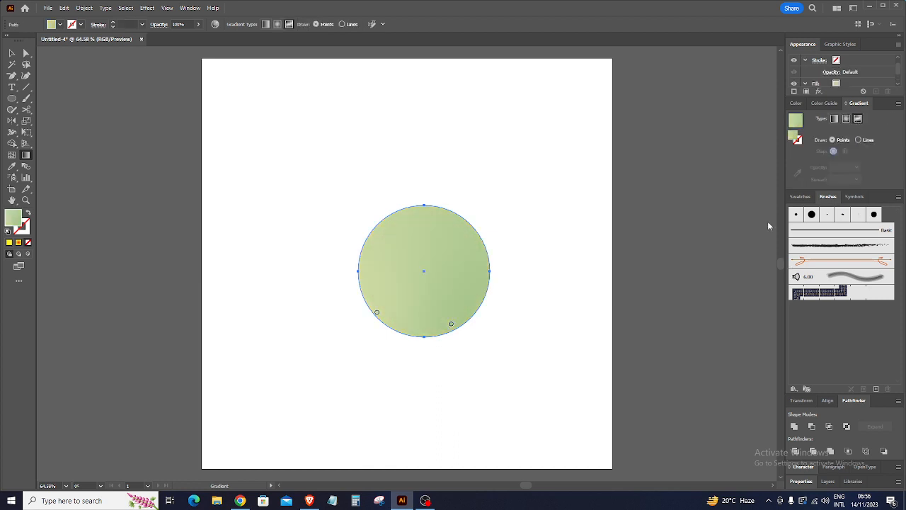
left_click_drag(377, 312, 388, 268)
left_click_drag(451, 323, 425, 288)
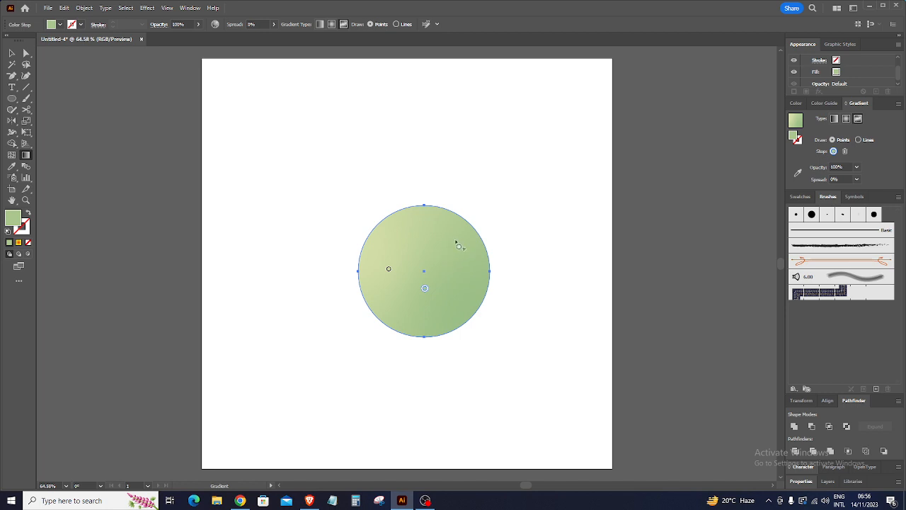
left_click(455, 242)
left_click_drag(388, 269, 386, 260)
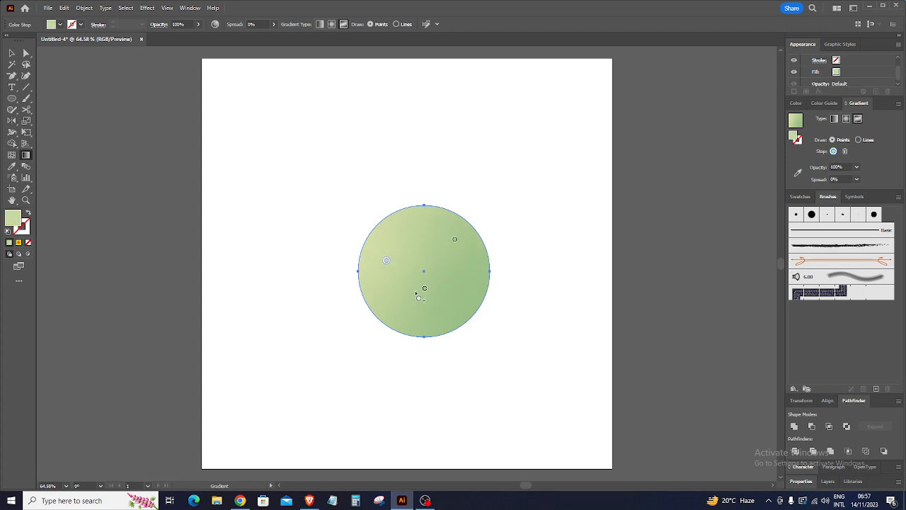
left_click_drag(424, 289, 439, 313)
Step: Recolor the freeform gradient's left stop dark gray by sampling the area outside the artboard
left_click(386, 261)
left_click(797, 174)
left_click(677, 195)
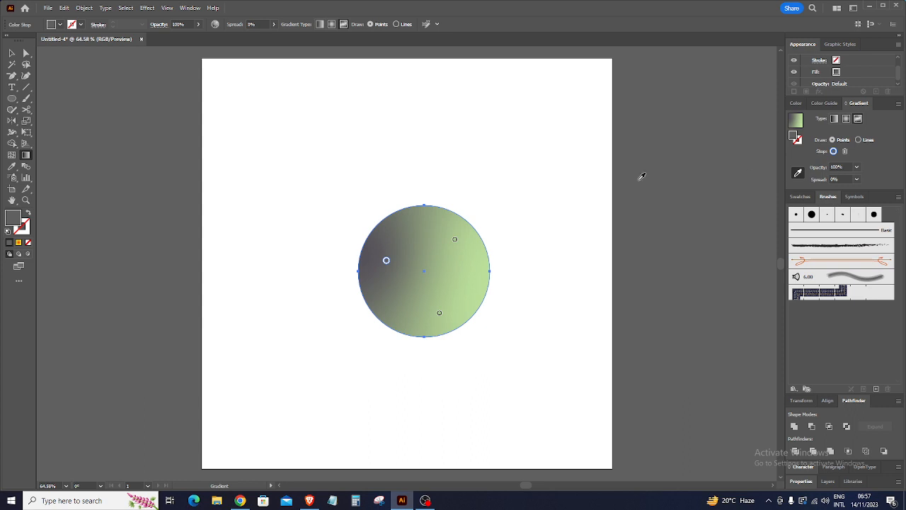
Step: Set the upper-right freeform stop's color to a stronger green, 82BF41
left_click(455, 240)
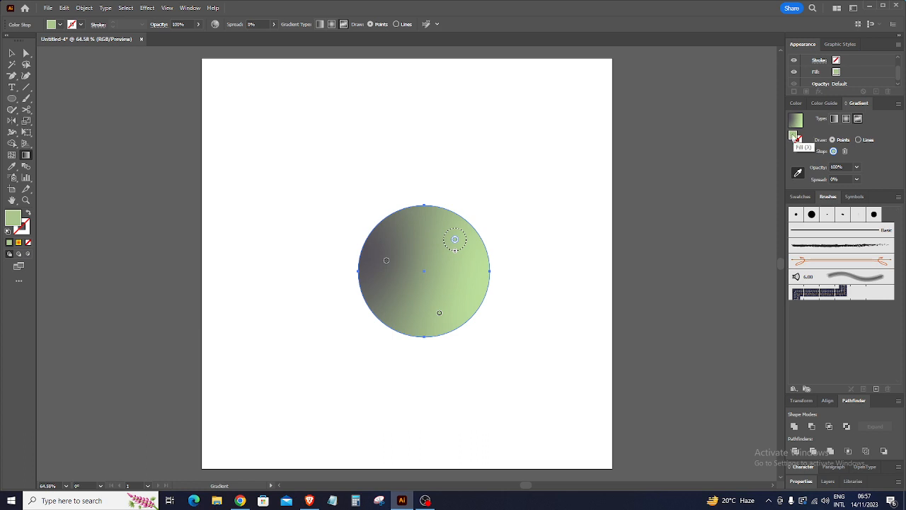
double_click(794, 136)
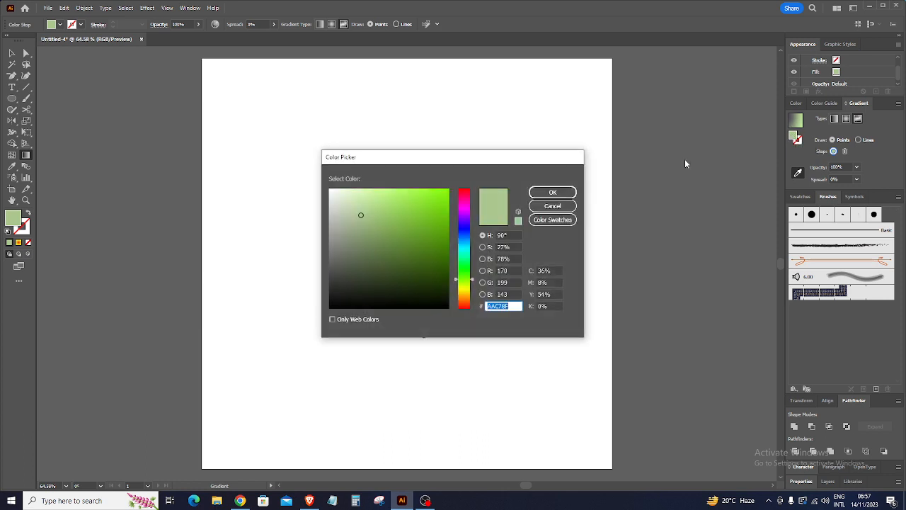
left_click_drag(390, 218, 408, 218)
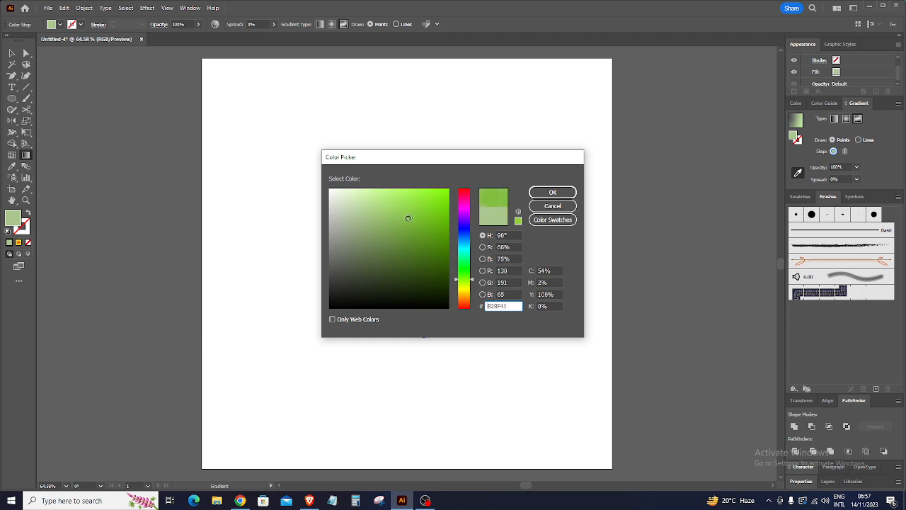
left_click(552, 192)
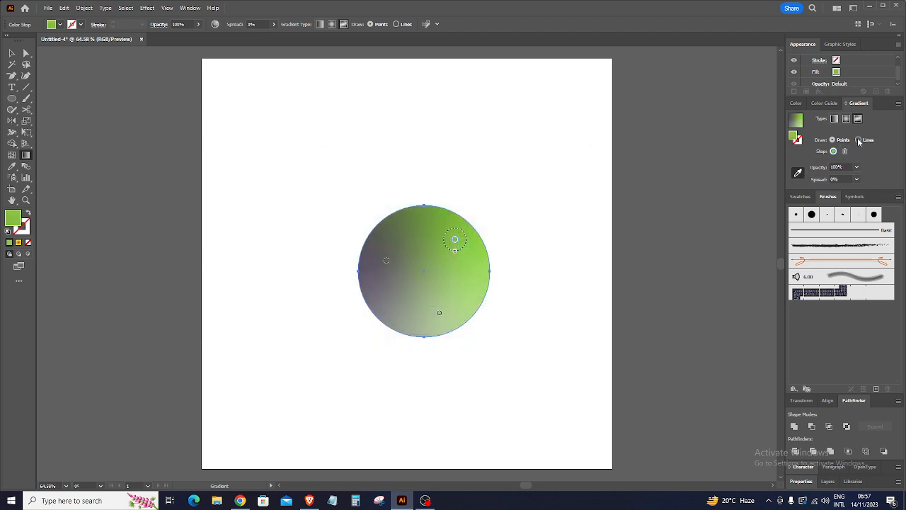
Step: Set the color of the freeform stop near the circle's lower edge to golden yellow FFC200
left_click(440, 313)
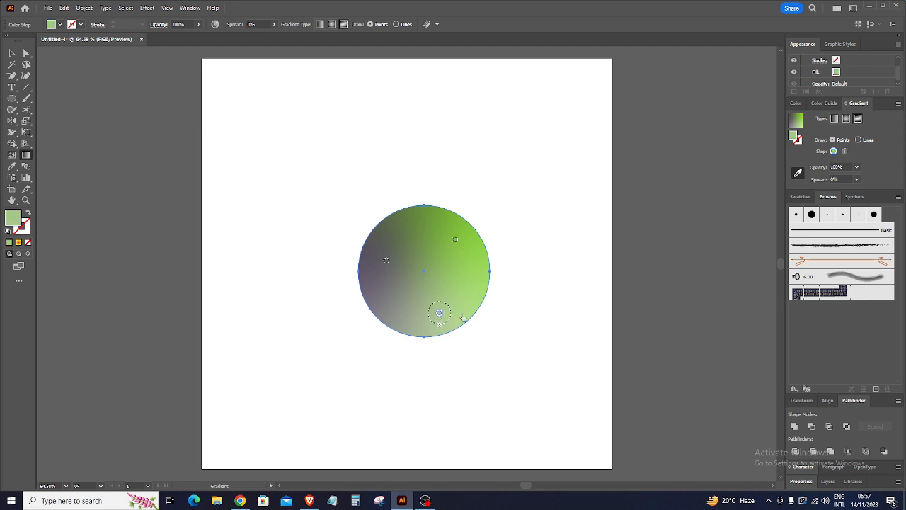
double_click(795, 137)
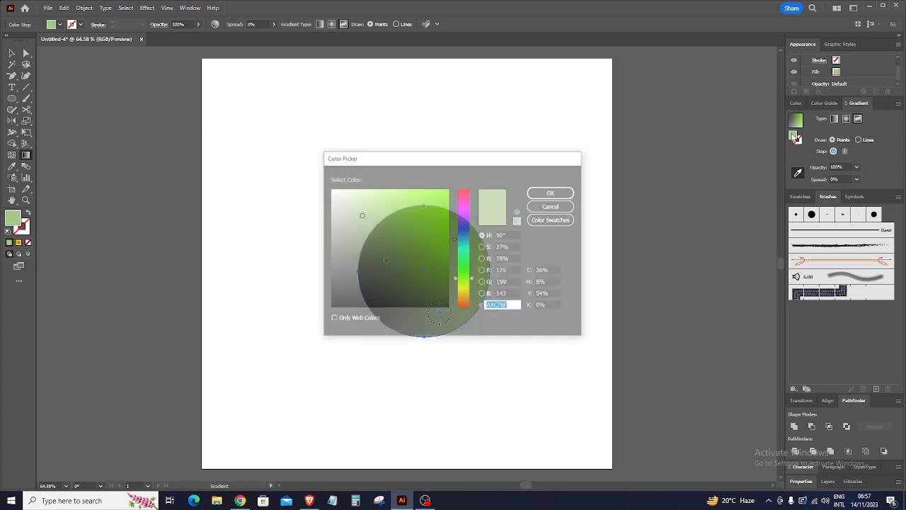
left_click(465, 296)
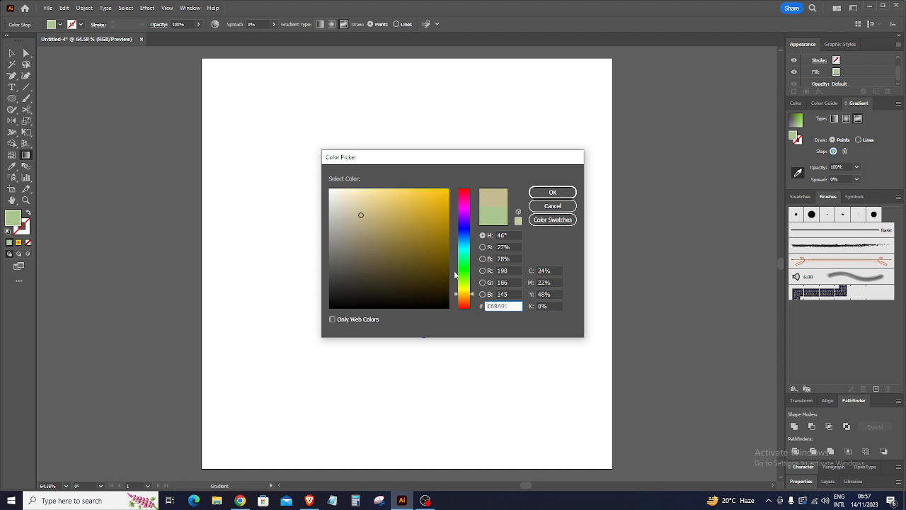
left_click(553, 193)
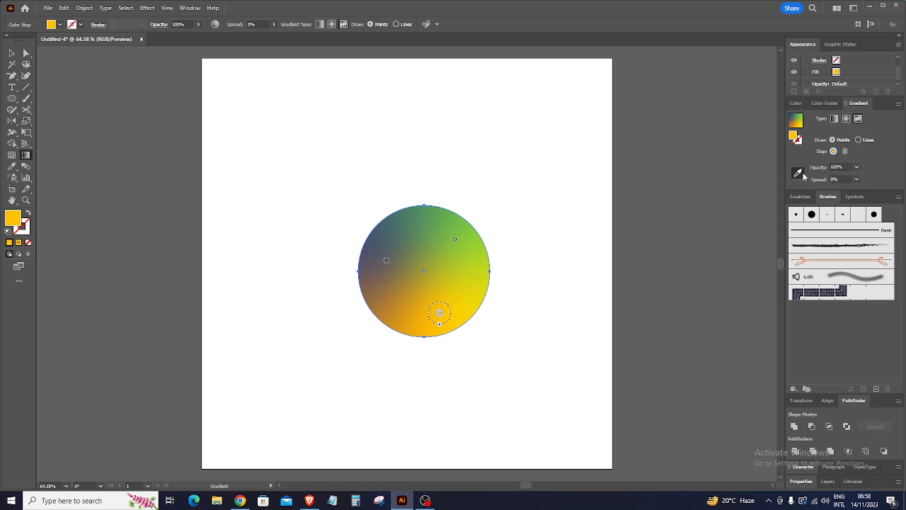
Step: Add a fourth freeform stop near the circle's right edge and color it dark red 751600
left_click(455, 239)
mouse_move(455, 278)
left_mouse_down()
mouse_move(472, 284)
mouse_move(466, 275)
left_mouse_up()
double_click(796, 139)
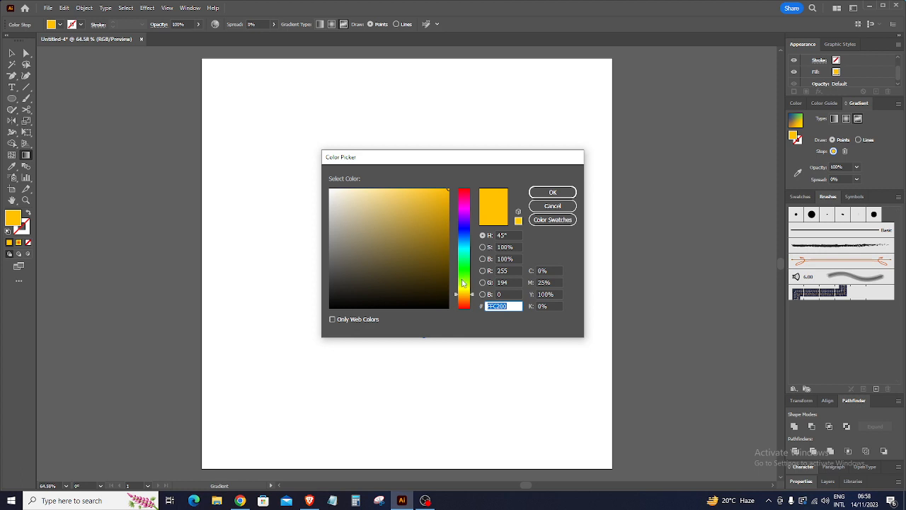
left_click_drag(462, 283, 464, 305)
left_click_drag(449, 263, 467, 253)
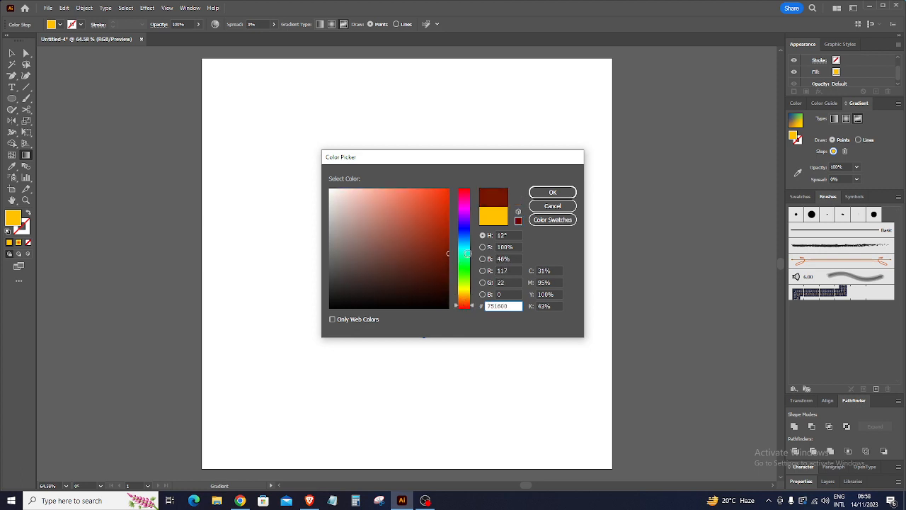
left_click(556, 195)
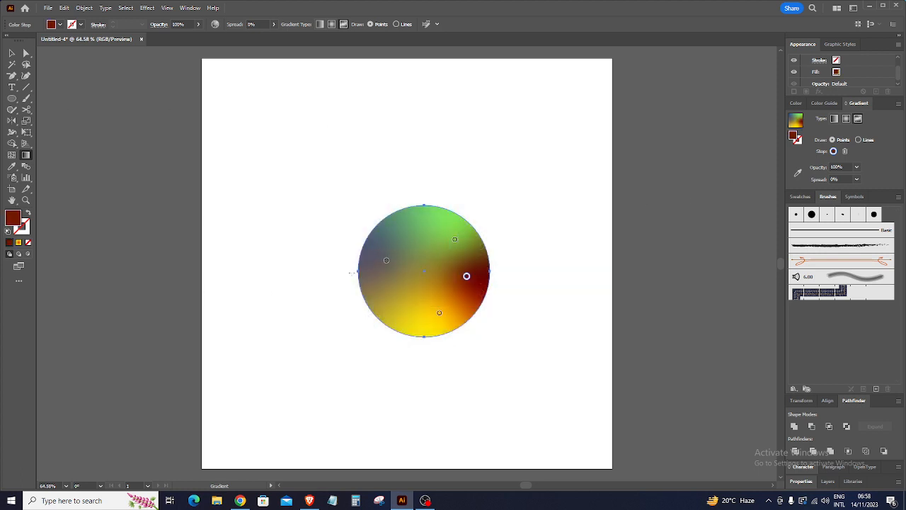